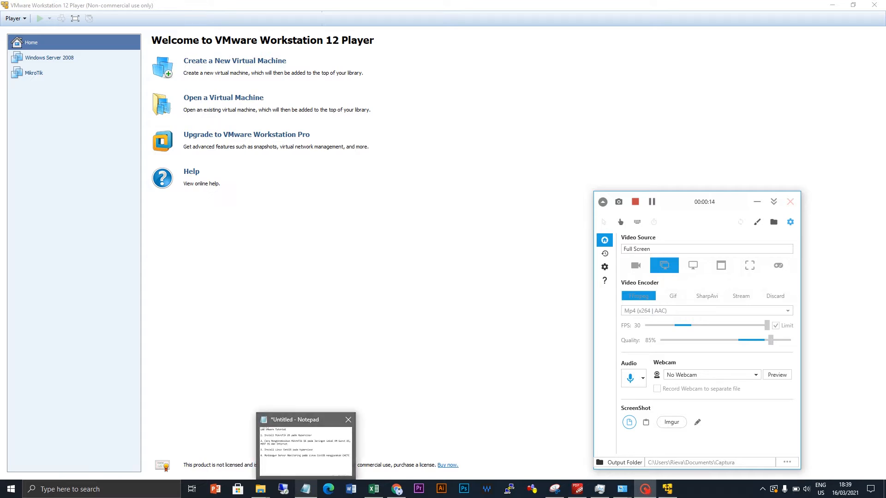
- Bring the Notepad tutorial outline in front of VMware Player from the taskbar
mouse_move(306, 447)
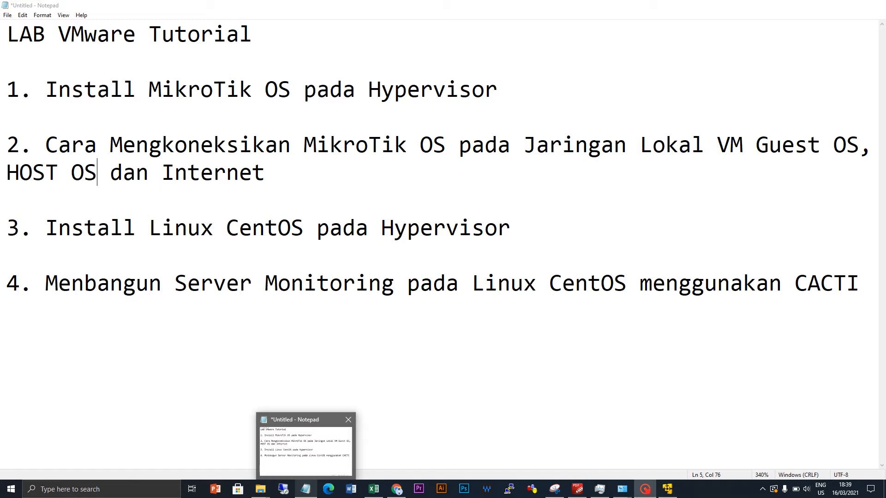
- Bring Notepad forward and highlight item 3, the Install Linux CentOS topic
left_click(305, 447)
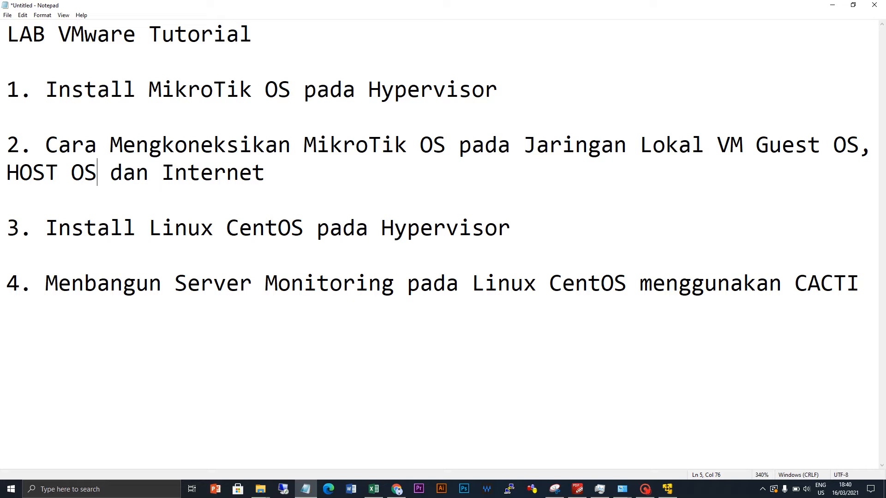
left_click_drag(45, 228, 277, 252)
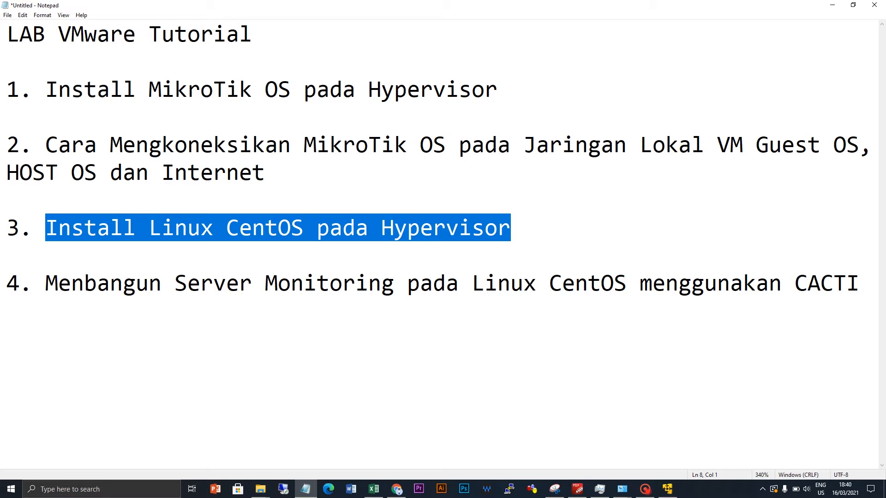
left_click(511, 228)
- Correct 'Menbangun' to 'Membangun' in outline item 4
left_click(45, 283)
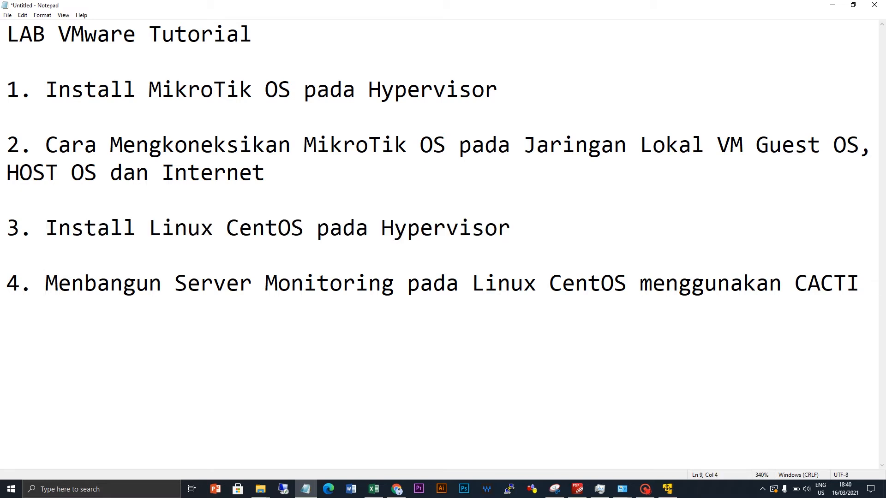
left_click(84, 283)
key("BackSpace")
type("m")
- Highlight the whole item 4 line to review the corrected text
left_click_drag(859, 283, 290, 284)
left_click(286, 318)
left_click_drag(859, 283, 6, 283)
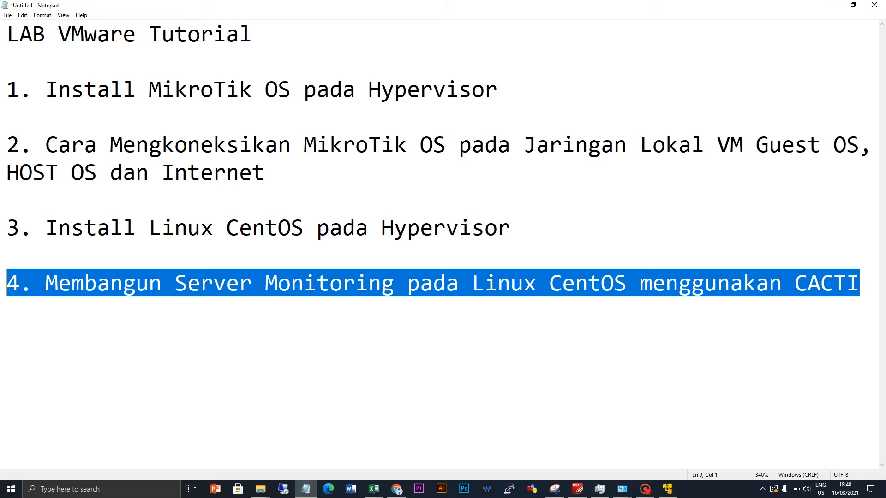
- Select the word 'Hypervisor' in outline item 1
left_click(795, 283)
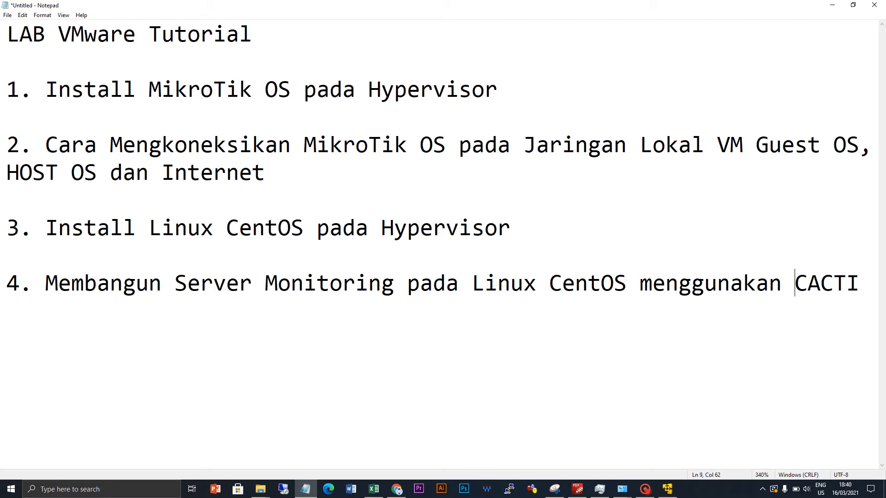
left_click(498, 90)
key("ctrl+Left")
key("ctrl+shift+Right")
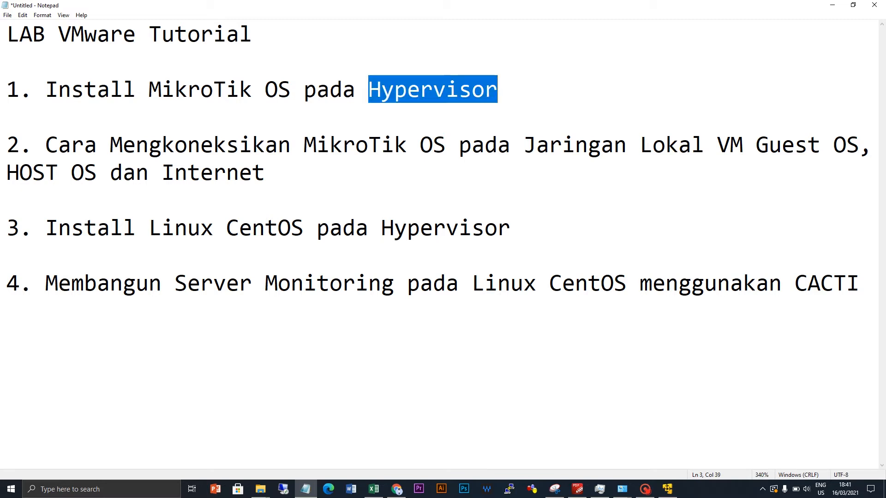
- Highlight 'VMware' in the title and 'Hypervisor' again, then return to VMware Player
left_click_drag(58, 35, 136, 35)
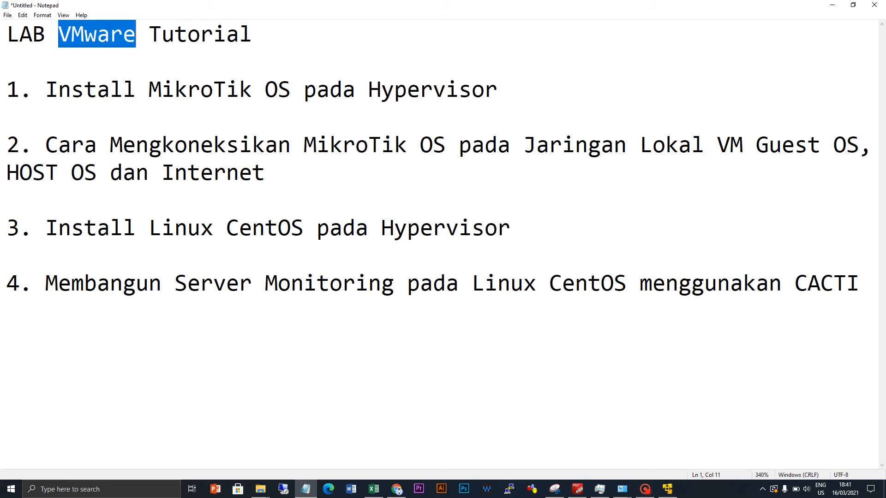
left_click_drag(368, 90, 497, 90)
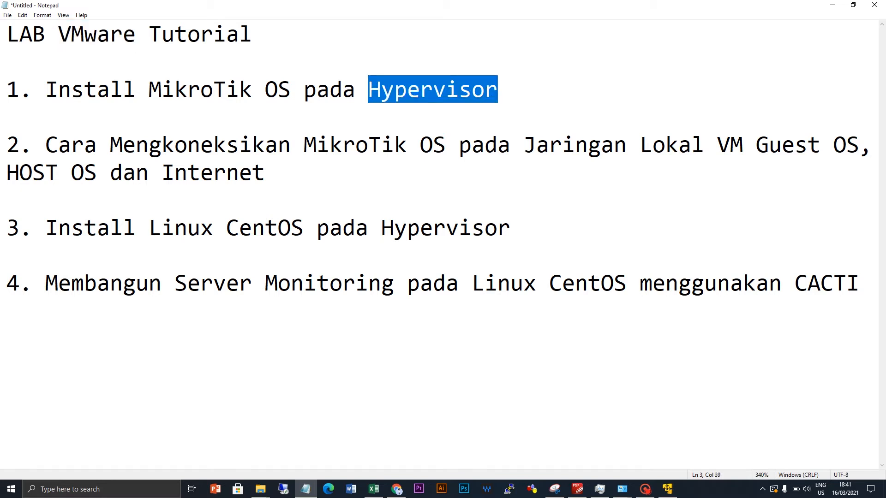
left_click_drag(59, 35, 137, 35)
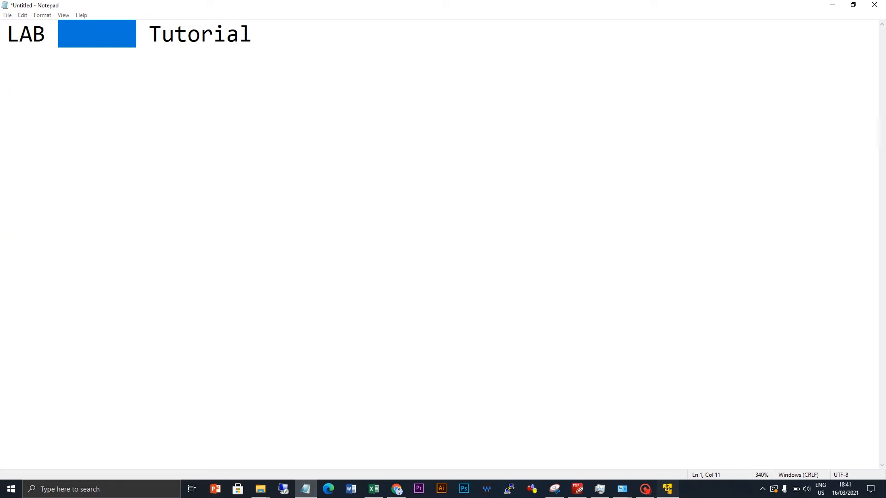
left_click(667, 489)
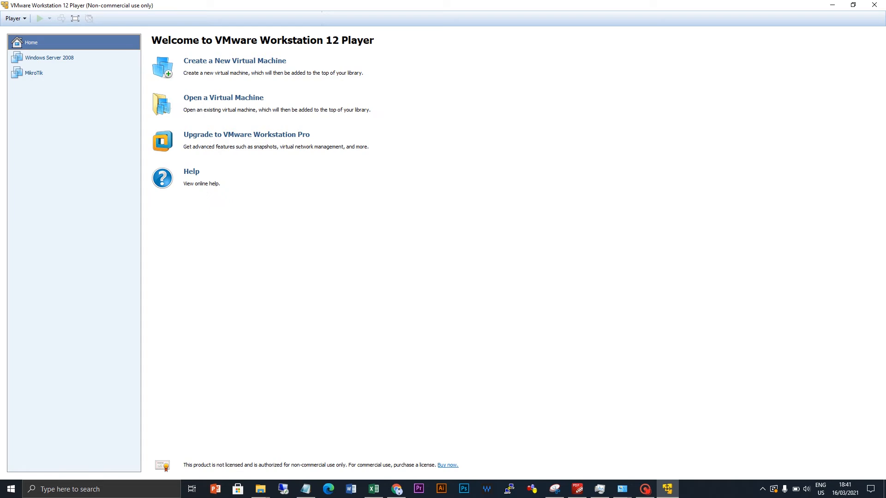
- Look over the Windows Server 2008 and MikroTik machines, then minimize VMware Player
left_click(49, 58)
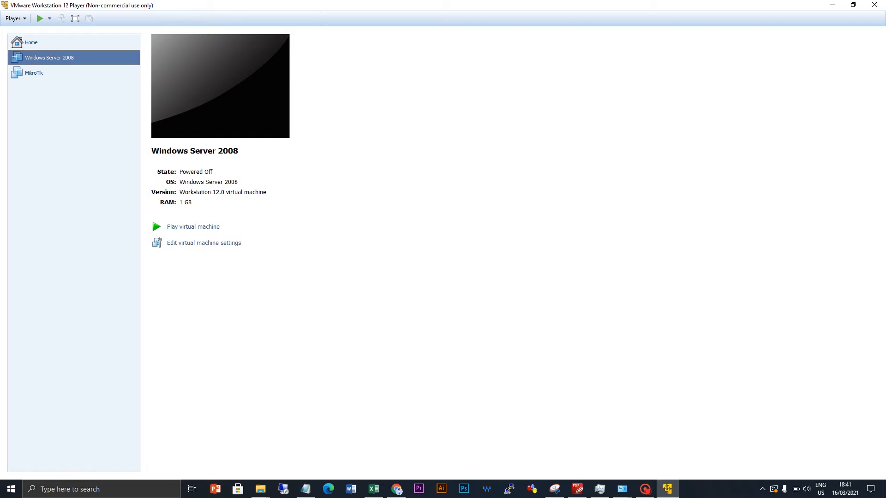
left_click(34, 73)
left_click(49, 58)
left_click(832, 5)
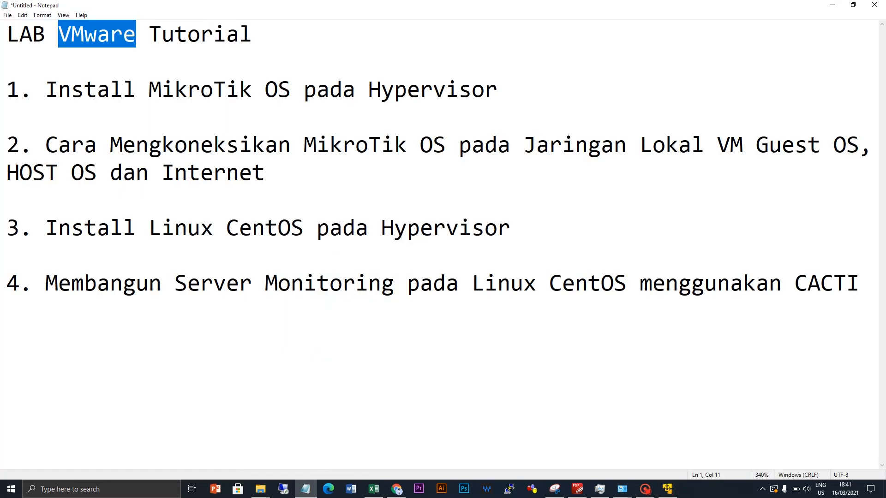
- Show the MikroTik download page in Chrome down to the X86 downloads, then return to VMware Player
left_click(397, 489)
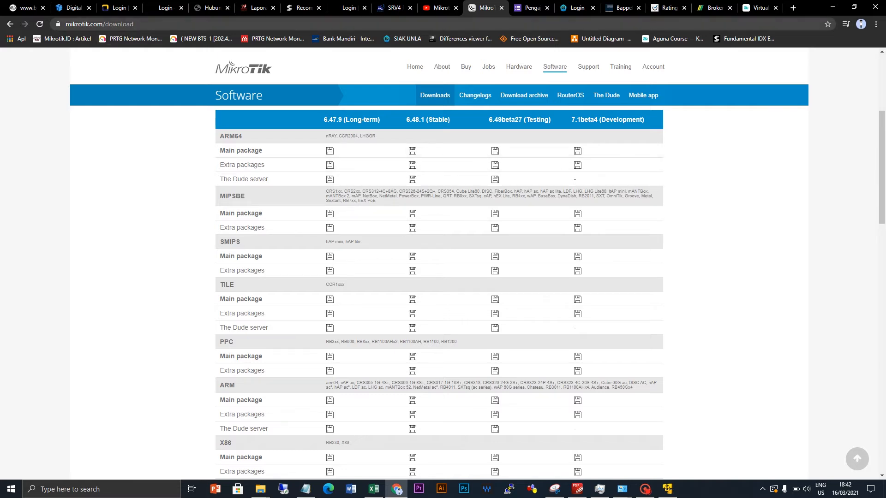
key("ctrl+l")
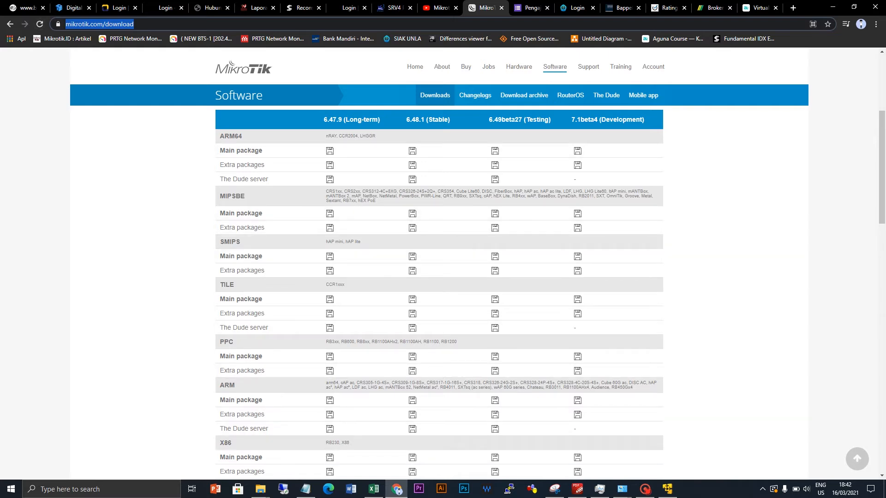
left_click_drag(881, 167, 881, 209)
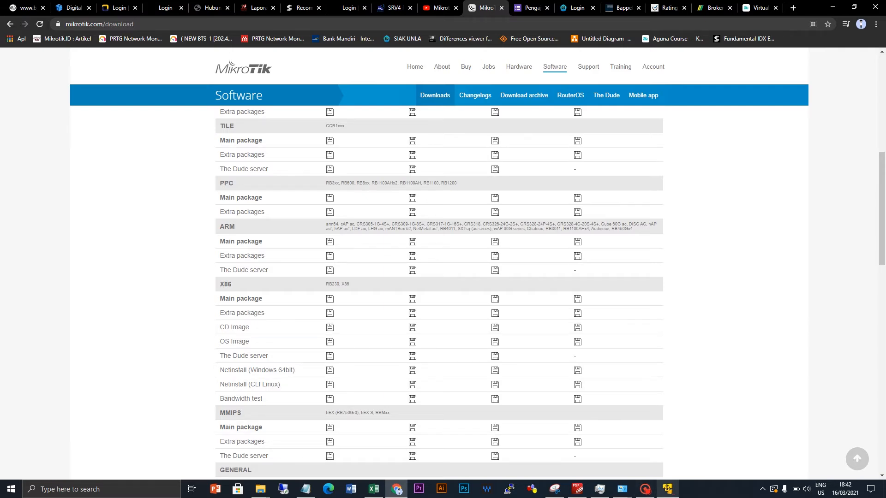
left_click(667, 489)
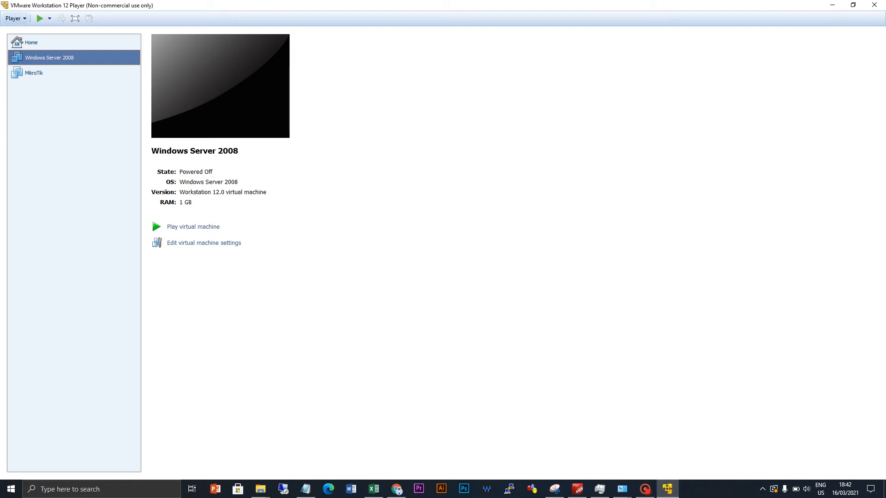
- Launch the New Virtual Machine Wizard from the Player > File menu
left_click(15, 19)
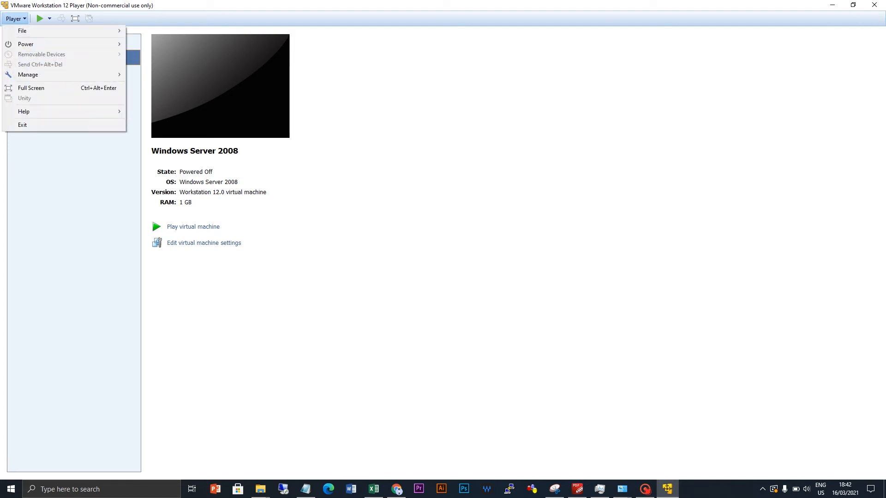
left_click(15, 18)
left_click(16, 18)
mouse_move(22, 31)
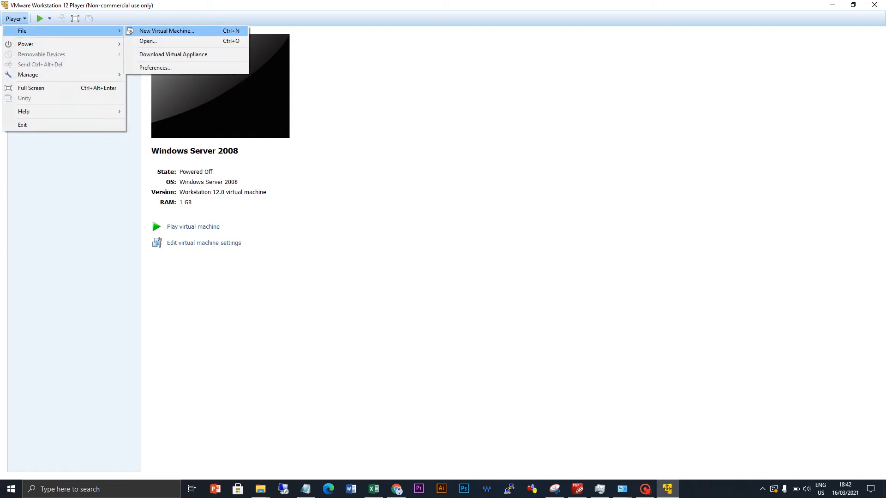
left_click(166, 30)
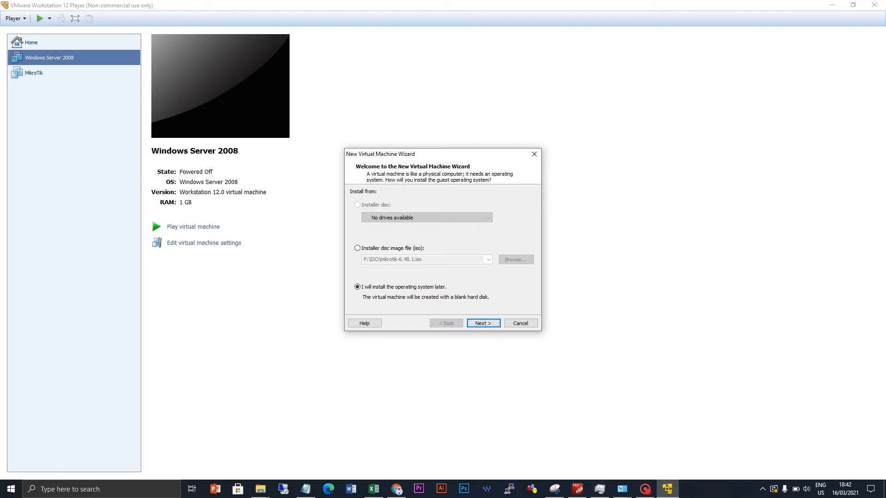
- Use the disc image F:\ISO\mikrotik-6.48.1.iso as installer and continue to the guest OS page
left_click(358, 248)
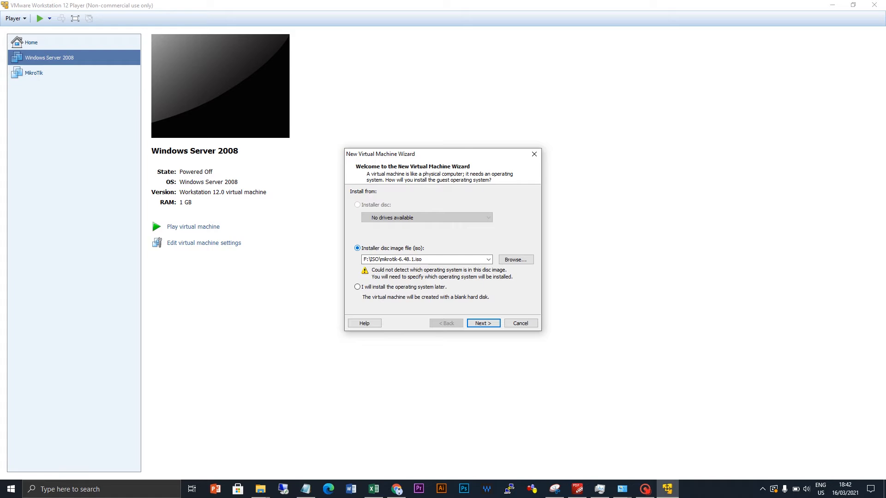
left_click(516, 260)
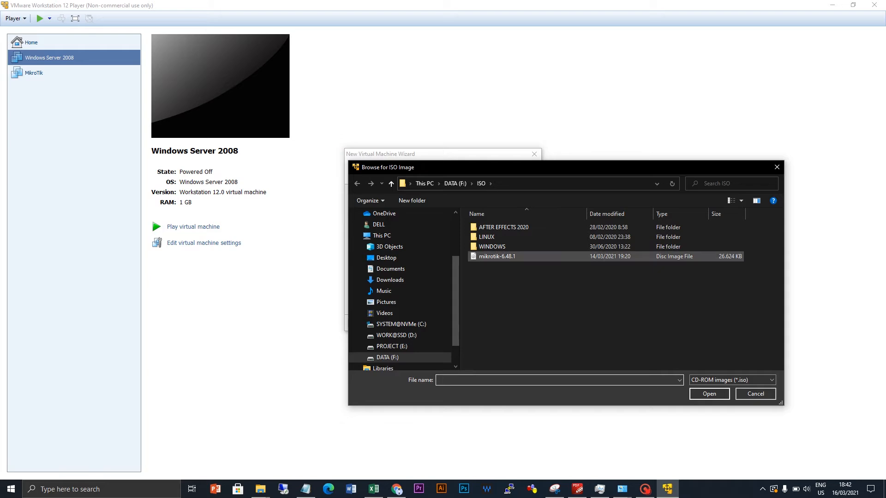
left_click(498, 256)
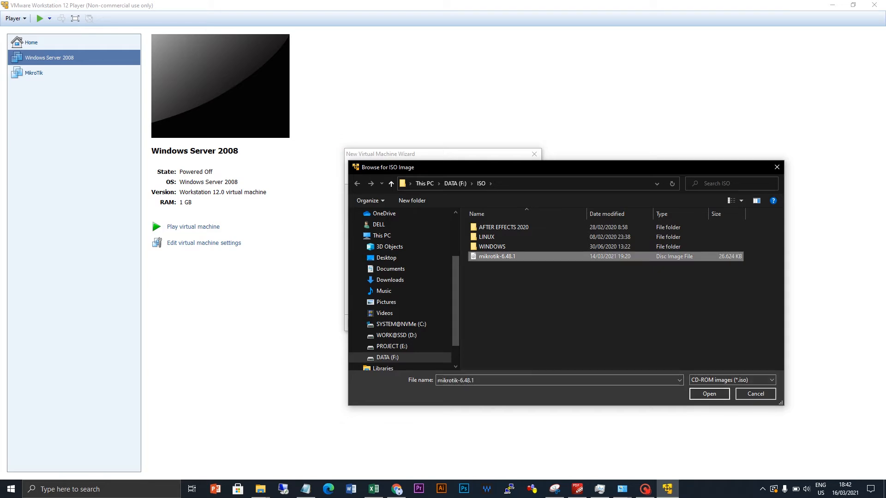
left_click(709, 393)
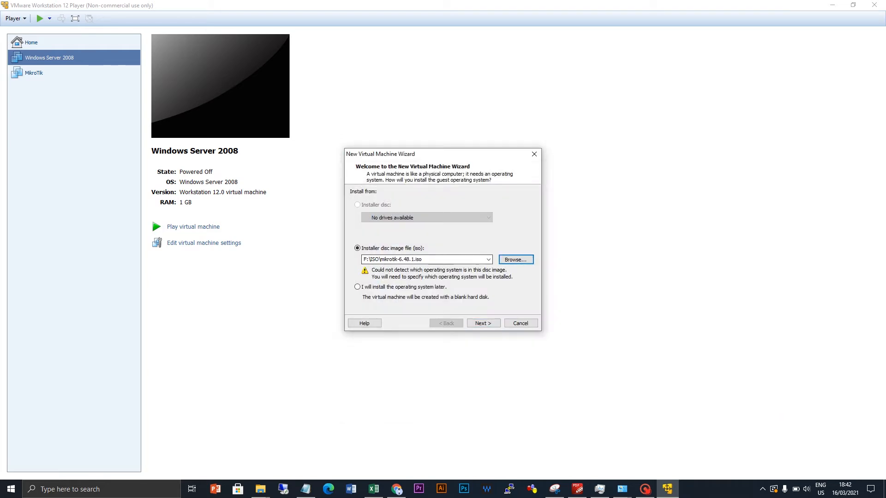
key("Return")
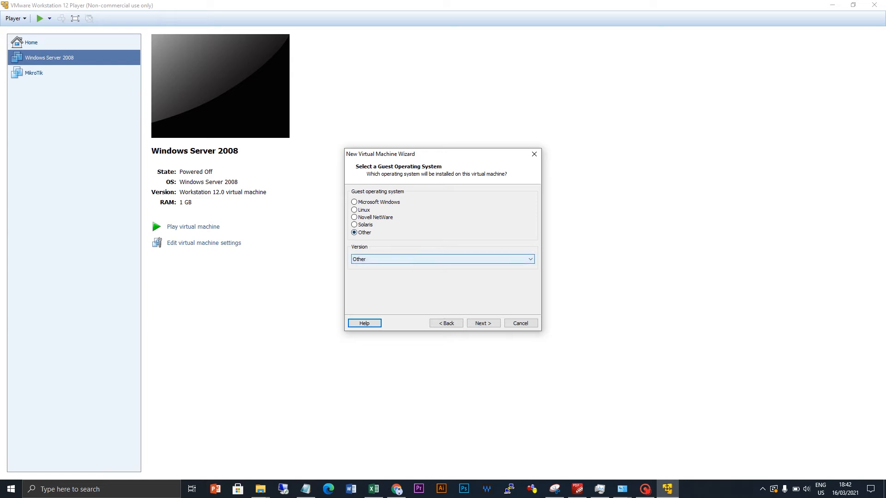
- Name the machine CCR-ROUTER1, accept the 8 GB split disk, and open Customize Hardware
left_click(483, 323)
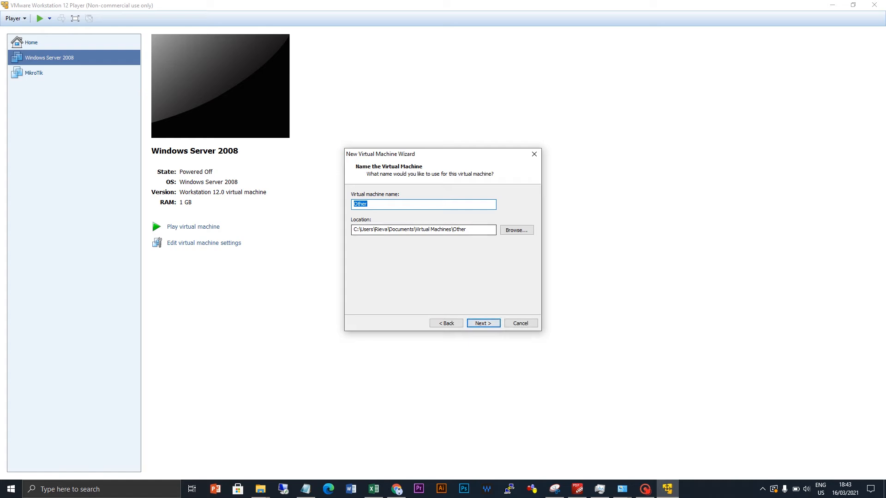
key("BackSpace")
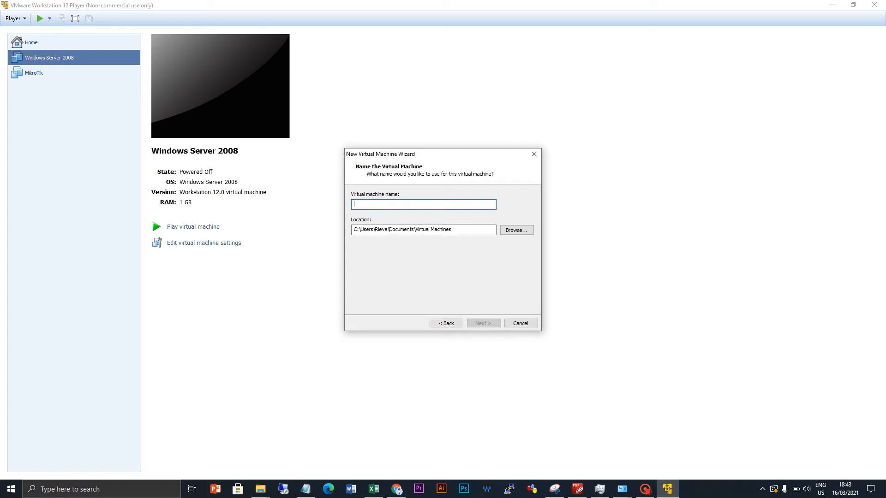
type("CCR-ROUTER")
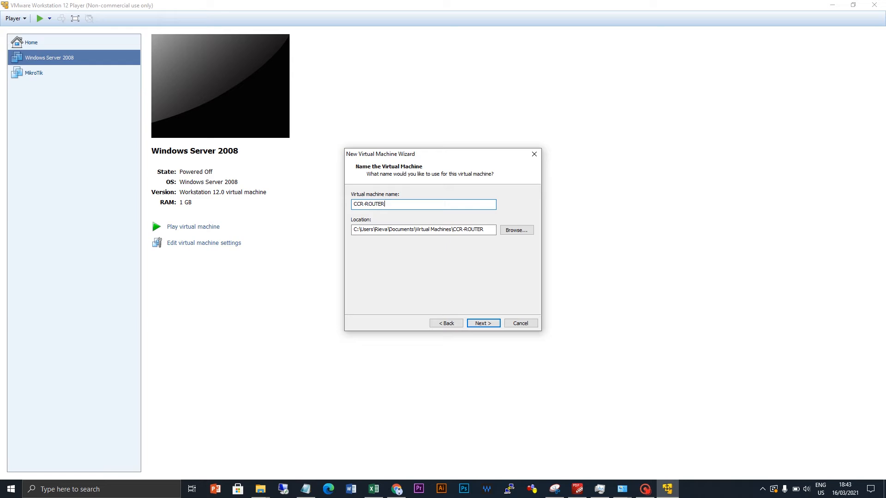
type("1")
key("Return")
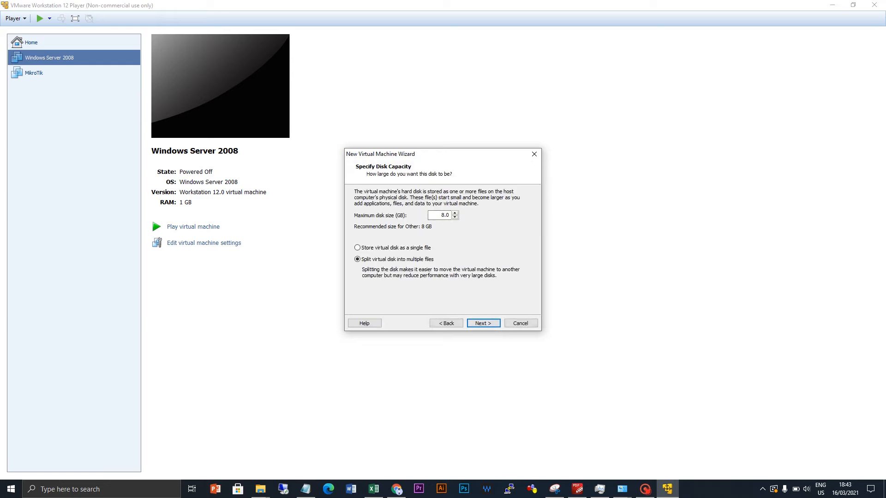
key("Return")
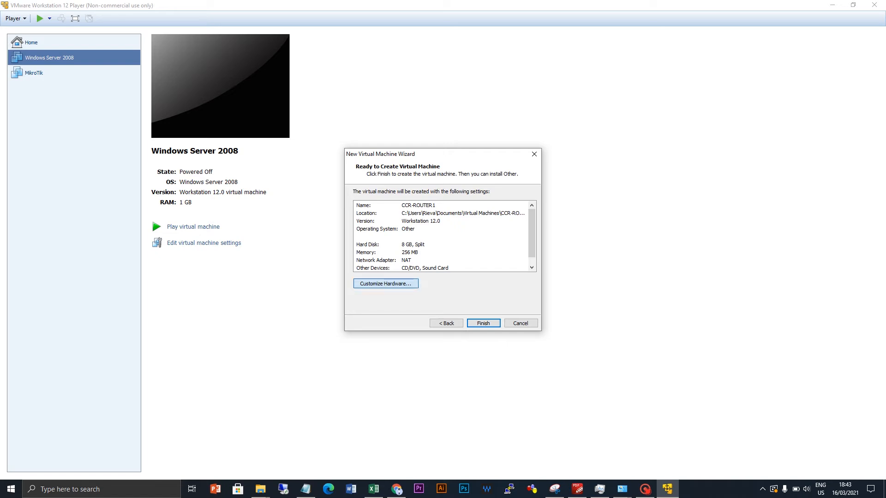
left_click(385, 283)
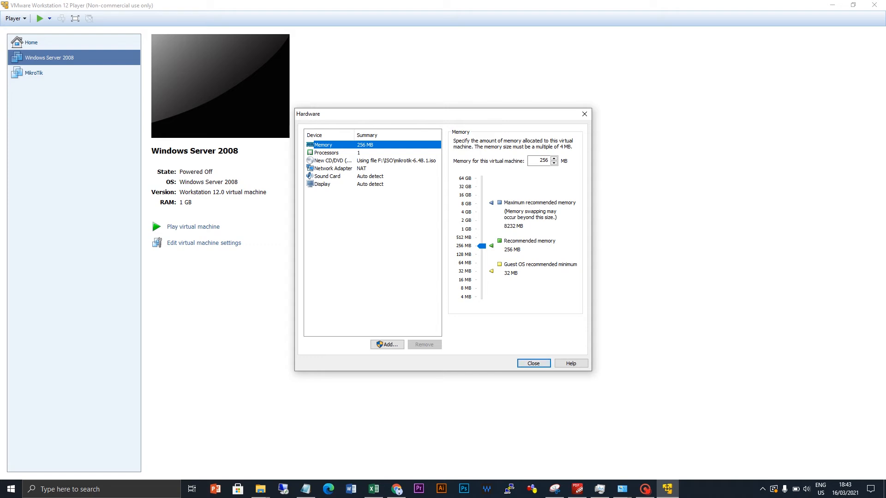
- Connect the network adapter to custom VMnet1 (Host-only) and close the hardware settings
left_click(333, 168)
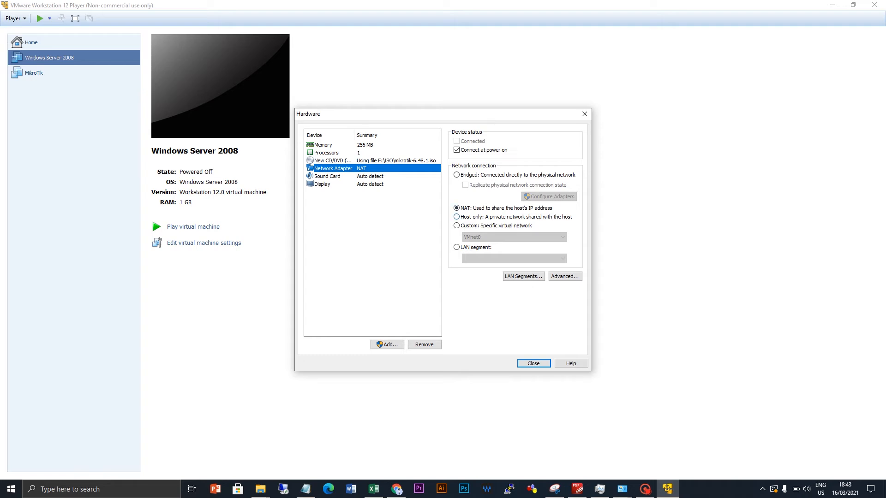
left_click(457, 225)
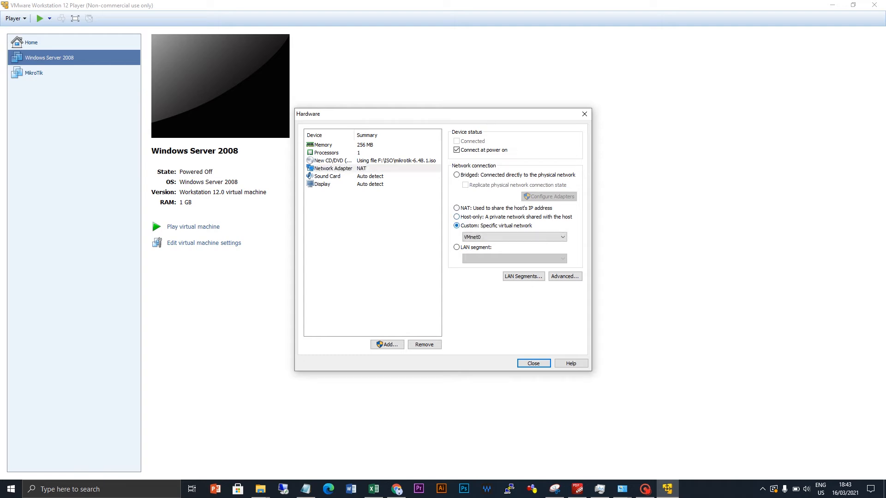
left_click(515, 237)
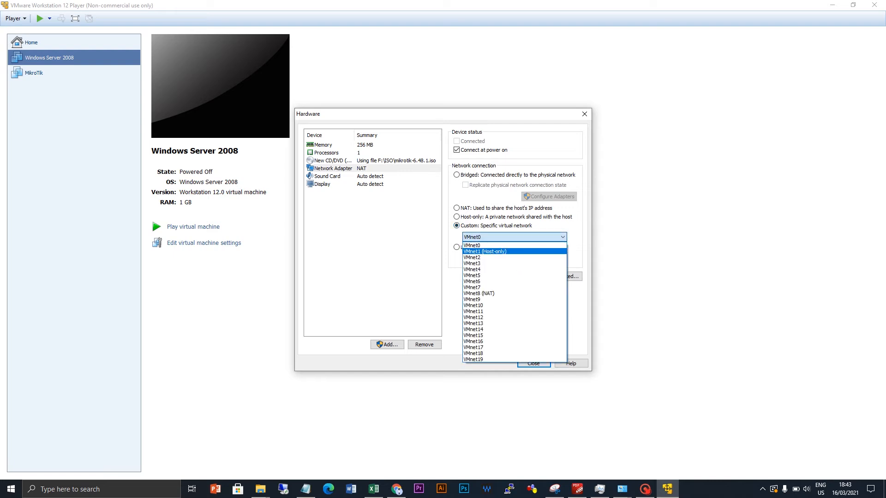
left_click(507, 251)
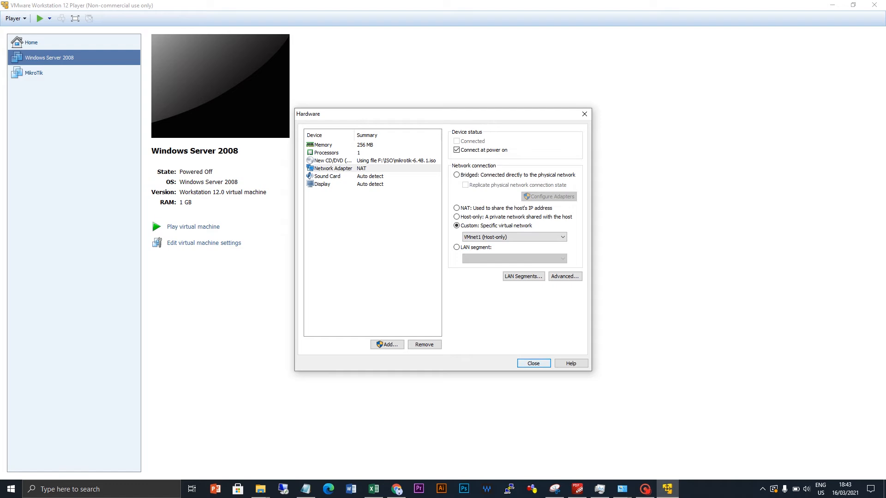
left_click(534, 363)
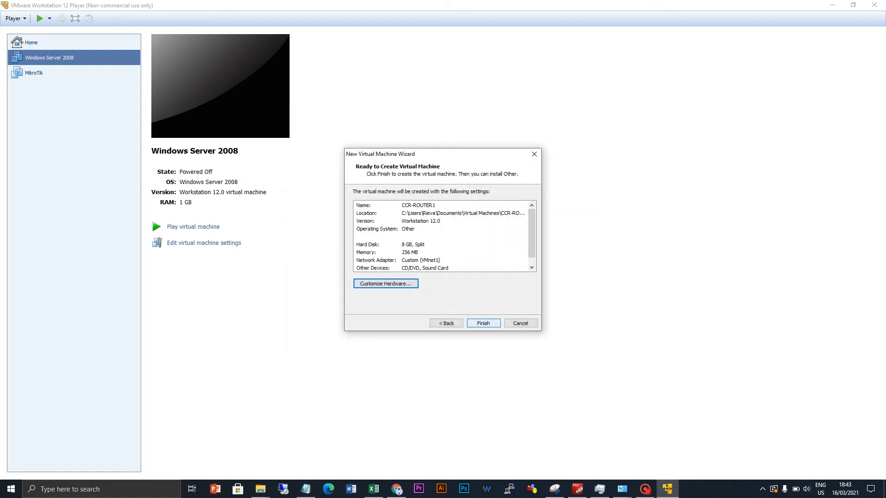
- Finish the wizard and power on CCR-ROUTER1 to reach the MikroTik installer
left_click(483, 323)
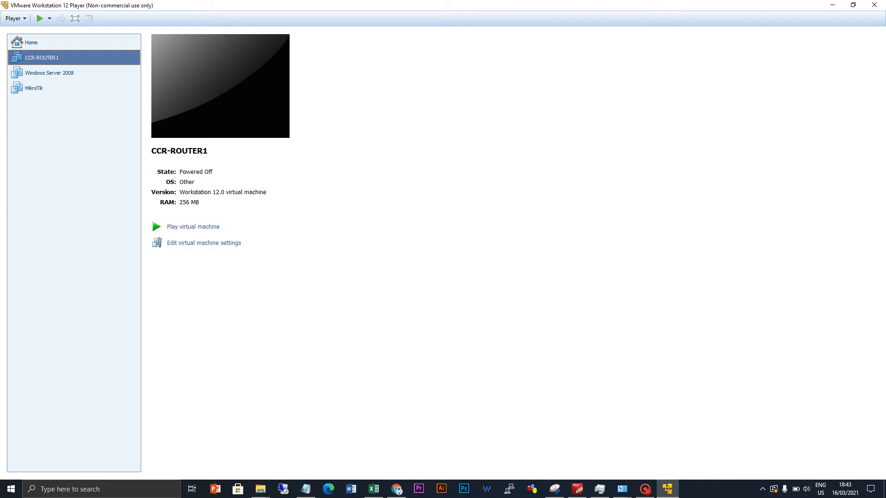
left_click(193, 226)
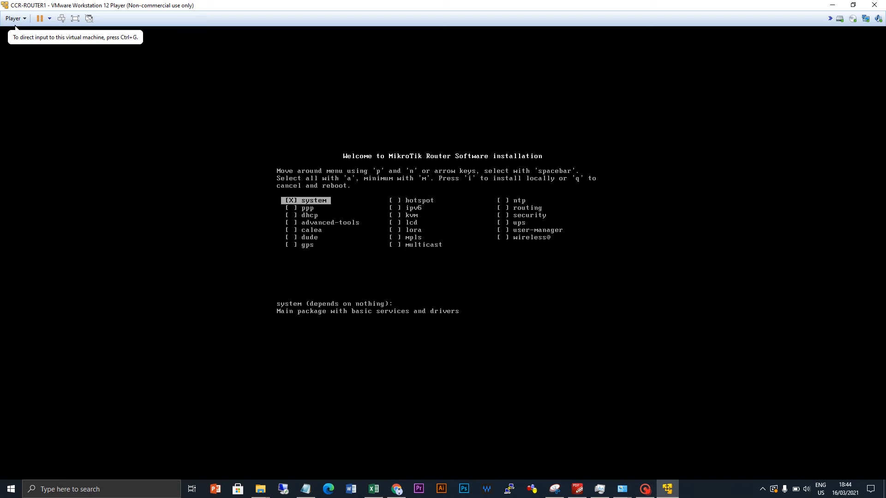
- Install all MikroTik 6.48.1 packages on CCR-ROUTER1, keeping the old configuration and confirming the disk erase
key("ctrl+g")
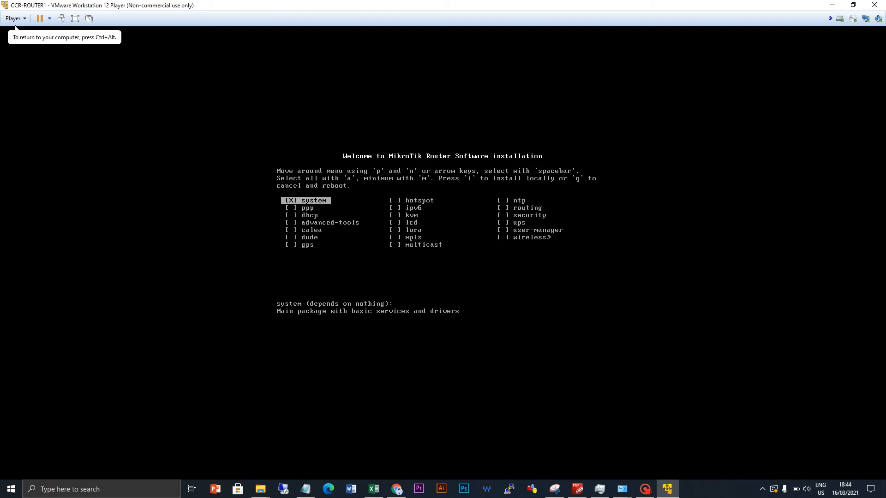
key("a")
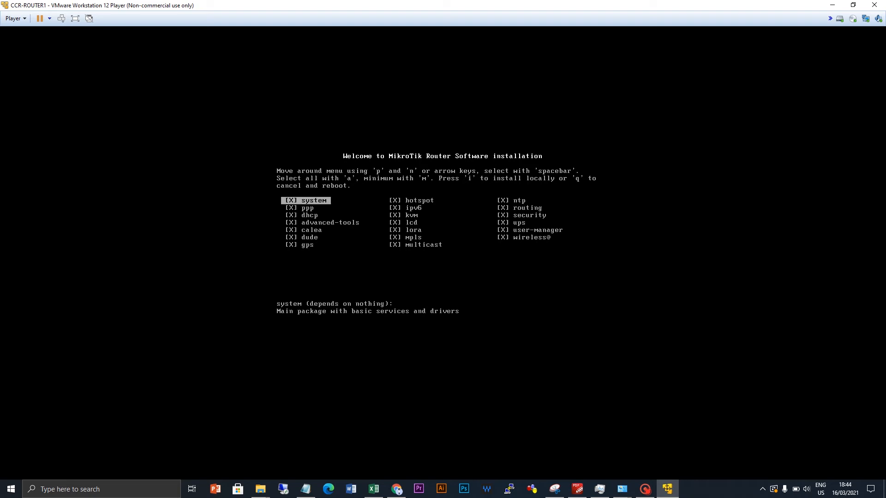
key("i")
key("y")
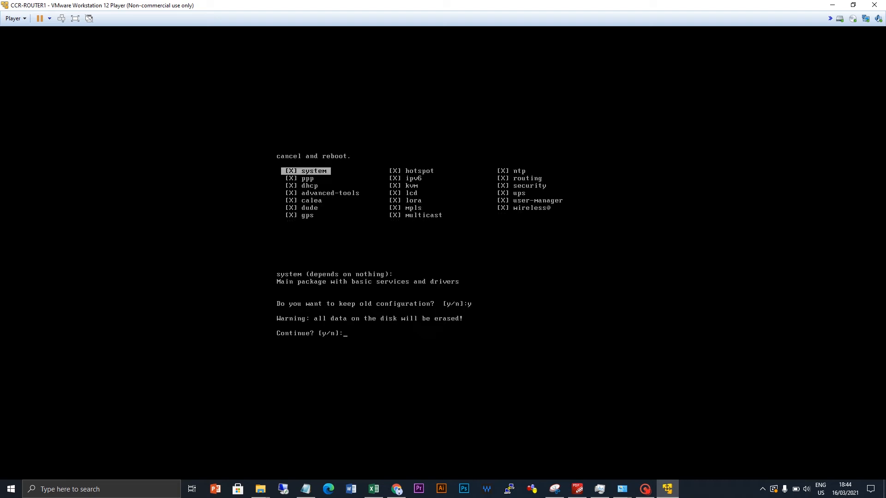
key("y")
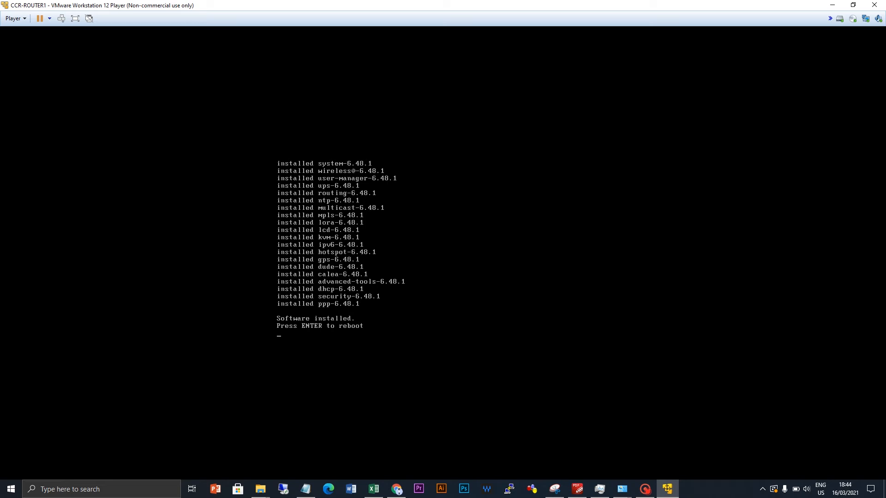
- Reboot CCR-ROUTER1 after the installation completes
key("Return")
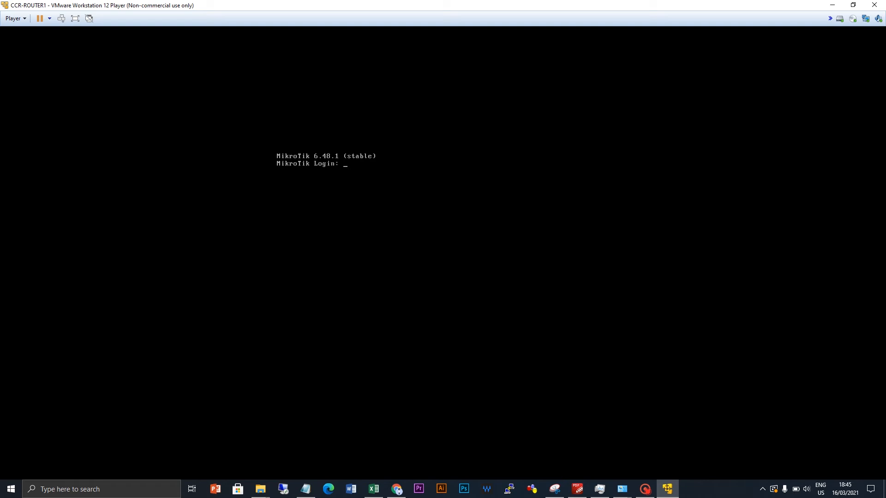
- Log in to the router as admin with an empty password, declining to view the license
type("admin")
key("Return")
key("Return")
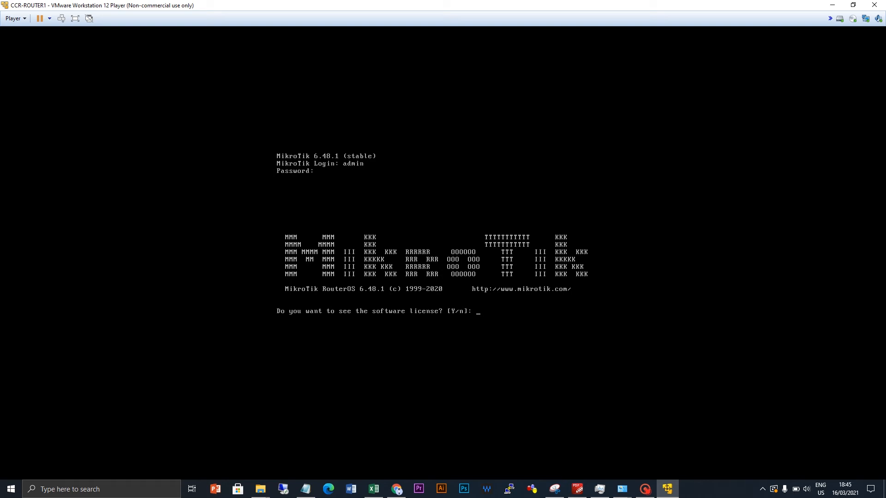
type("n")
key("Return")
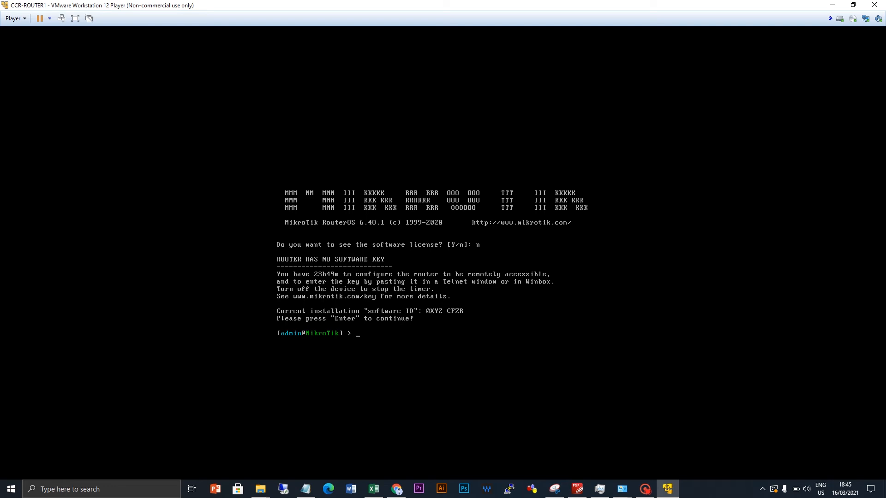
key("Return")
key("Return")
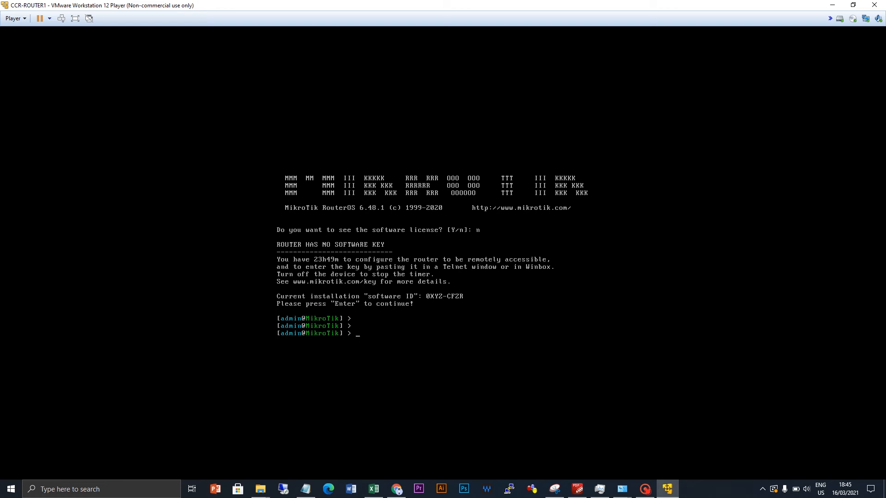
- Run 'interface print' to list the router's interfaces, showing ether1 running
type("interface print")
key("Return")
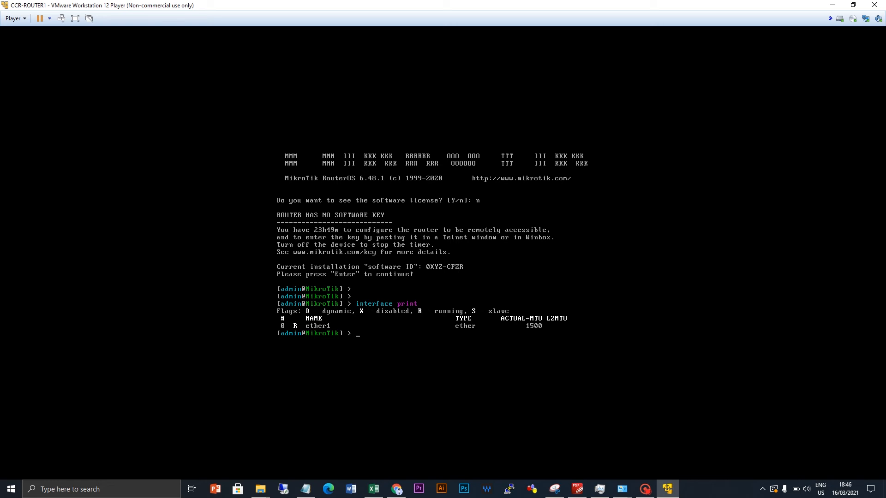
- List the router's IP addresses with 'ip address print', which shows none
key("Return")
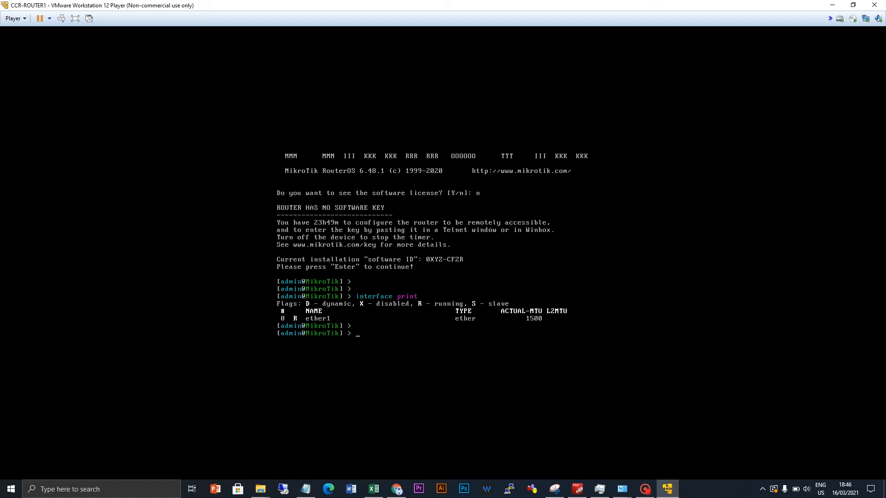
type("ip address print")
key("Return")
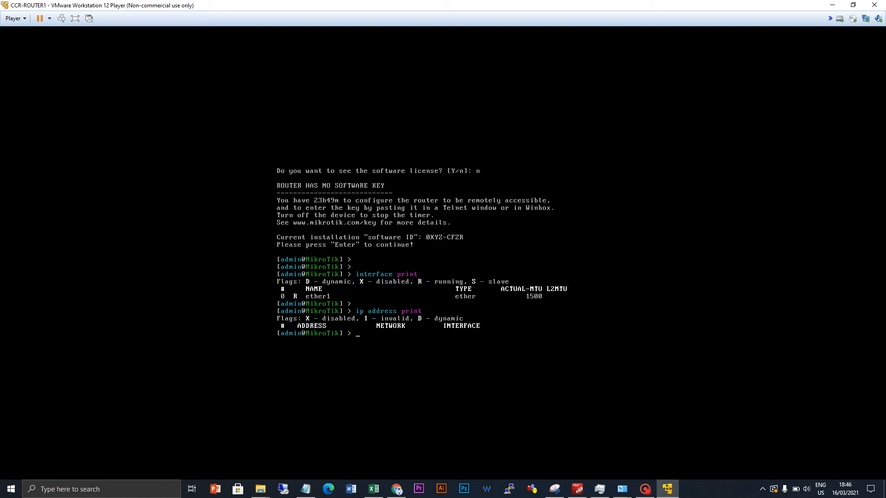
- Shut down the router with 'system shutdown', confirming with y, and bring Notepad forward
type("system shutdown")
key("Return")
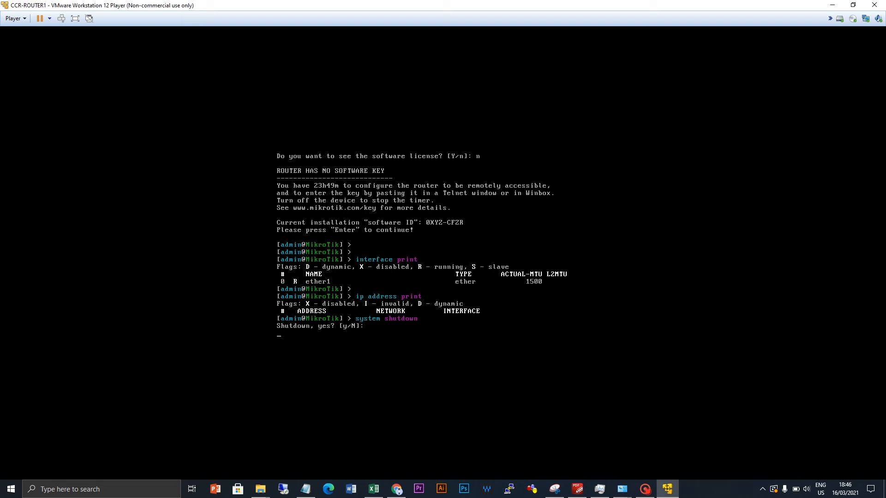
type("y")
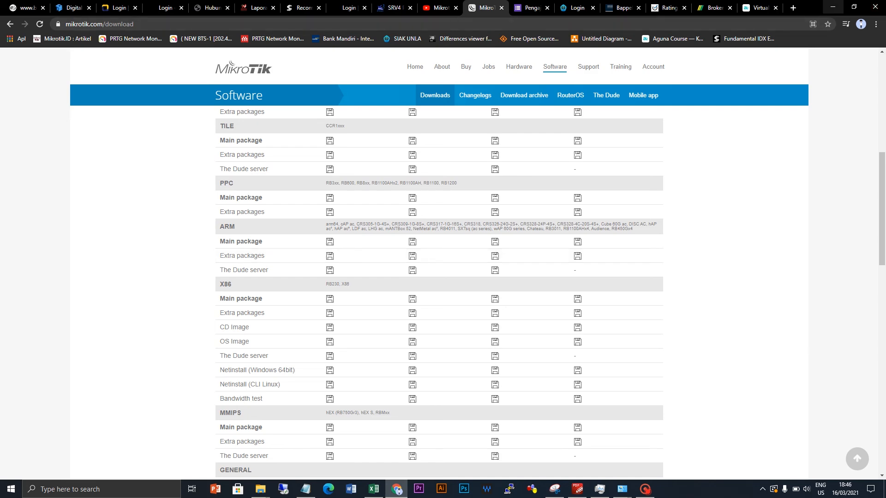
left_click(832, 7)
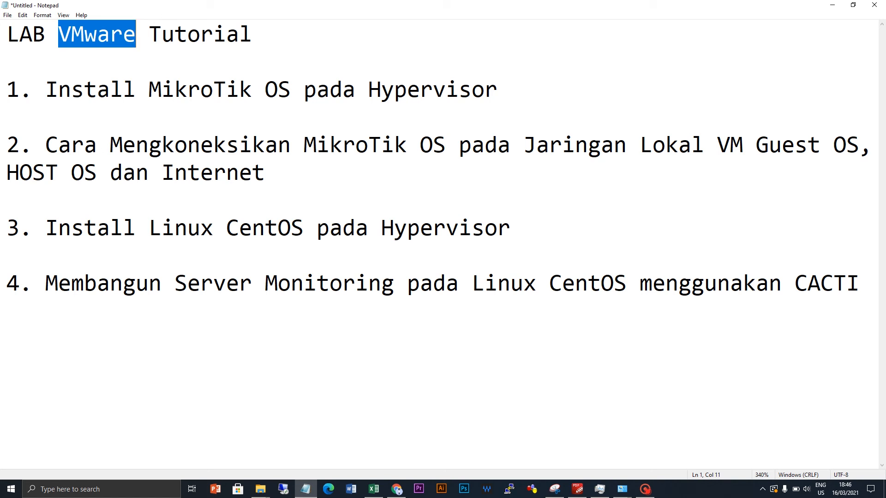
- Clear the highlight on 'VMware' and select 'VM Guest OS' in outline item 2
left_click(498, 89)
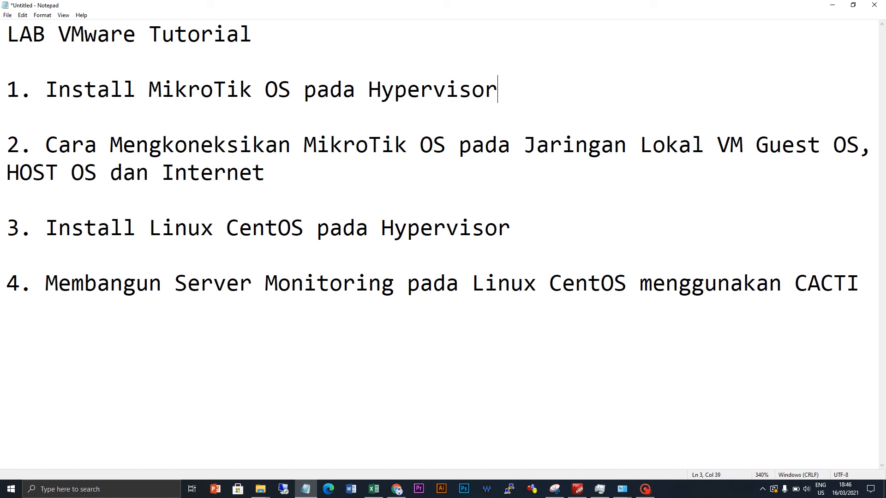
left_click_drag(718, 145, 860, 144)
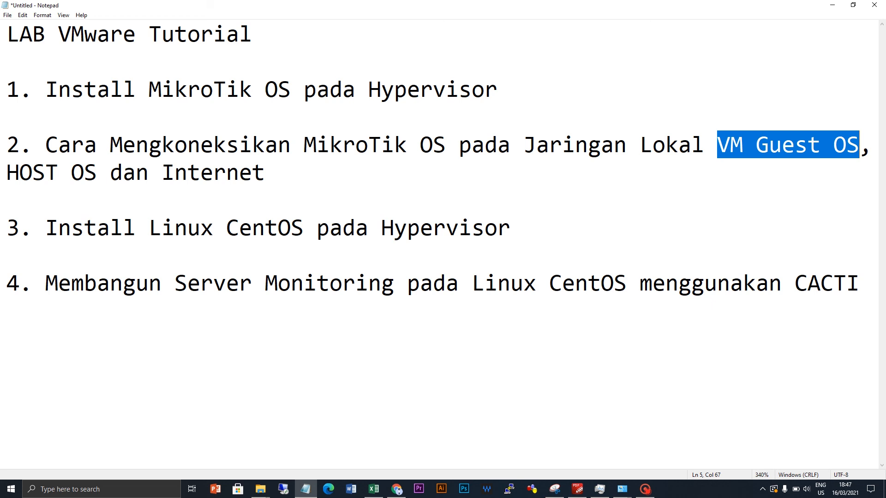
- Highlight 'HOST OS' and 'Internet', then select the whole of outline item 2
left_click_drag(97, 173, 7, 173)
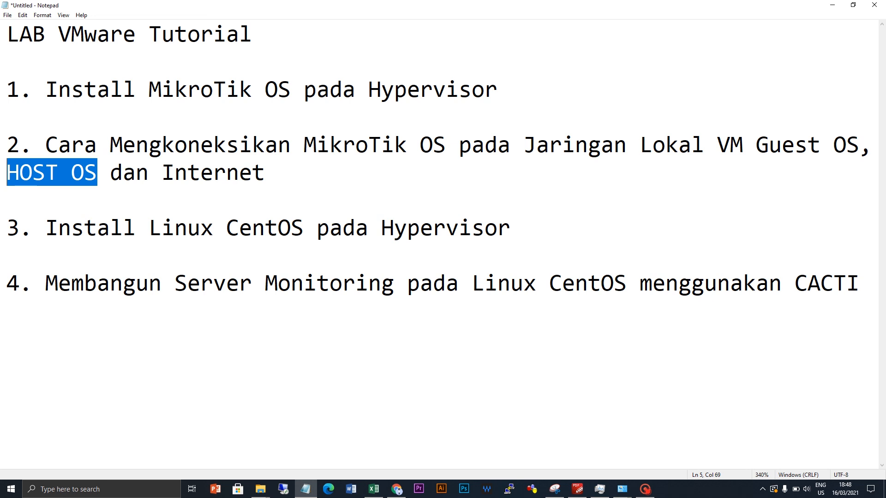
left_click_drag(161, 173, 265, 173)
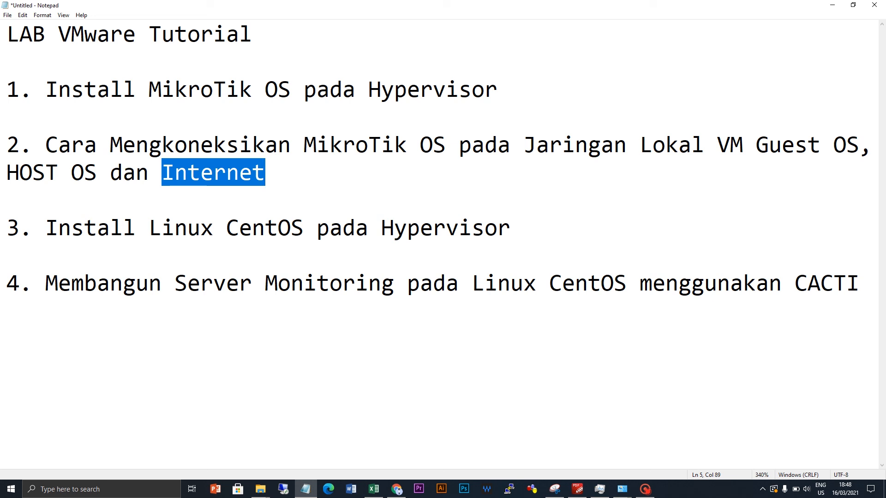
left_click_drag(97, 173, 7, 173)
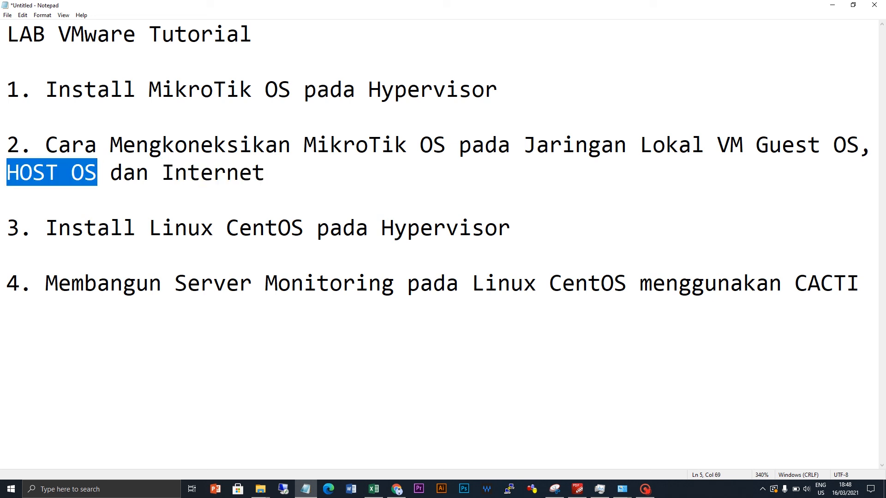
left_click(265, 173)
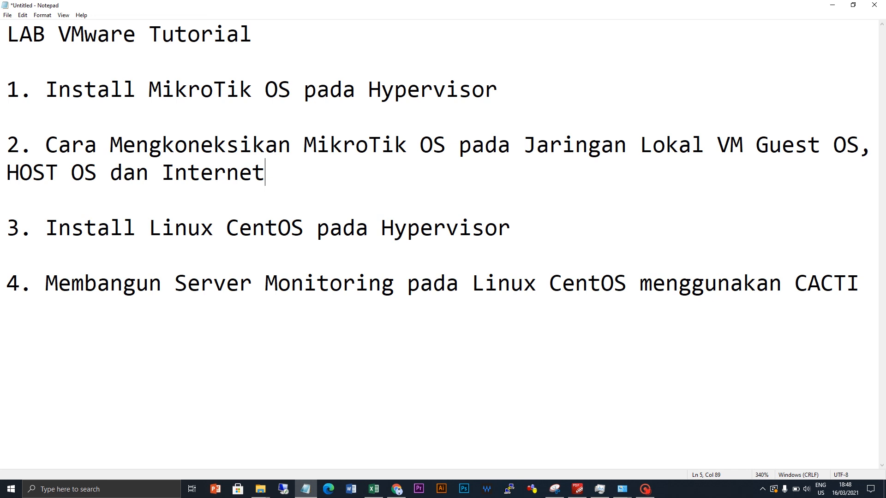
key("Up")
key("Down")
key("shift+Left")
key("shift+Left")
key("shift+Left")
key("shift+Left")
key("shift+Left")
key("shift+Left")
key("shift+Left")
key("shift+Left")
key("shift+Left")
key("shift+Left")
key("shift+Left")
key("shift+Left")
key("shift+Left")
key("shift+Left")
key("shift+Left")
key("shift+Left")
key("shift+Left")
key("shift+Left")
key("shift+Left")
key("shift+Left")
key("shift+Up")
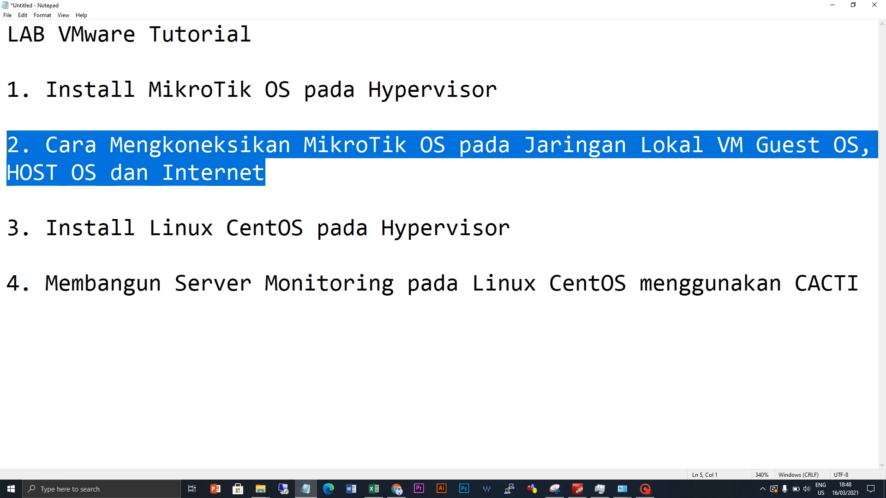
left_click(645, 489)
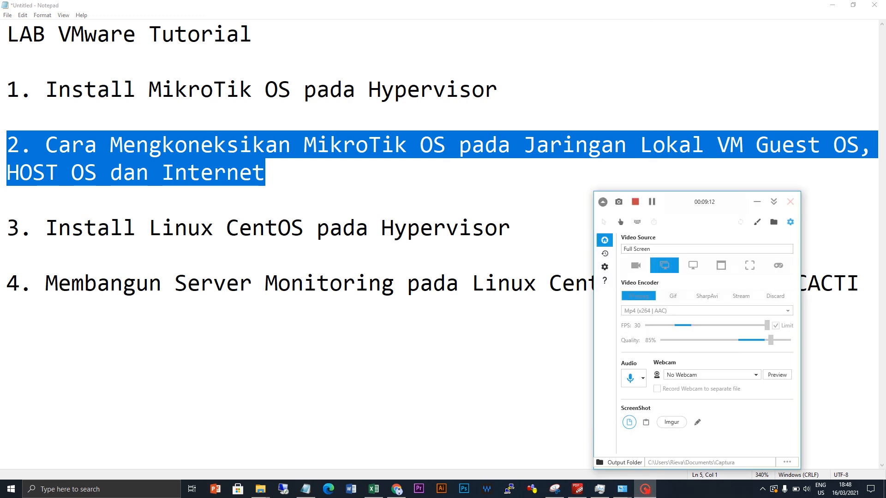